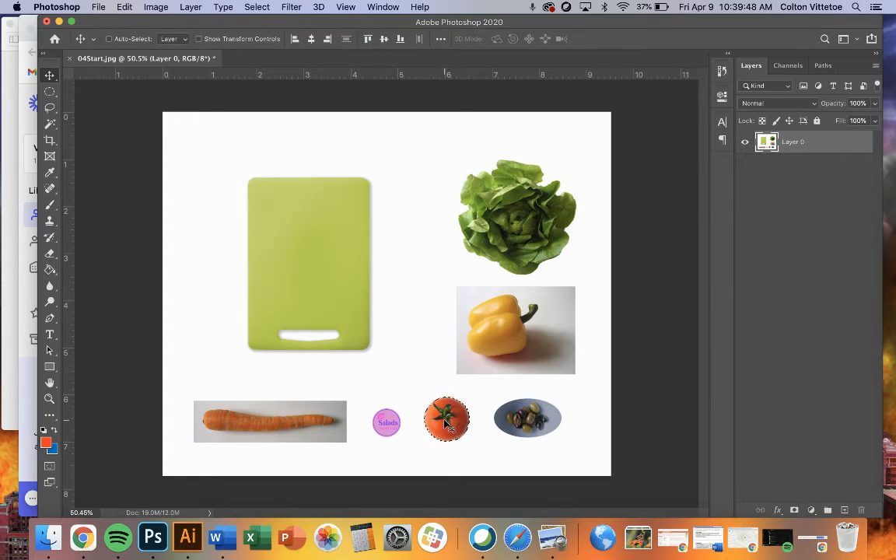
- Copy the selected tomato onto its own new layer and check the cutout with Layer 0 briefly hidden
{"action": "key", "text": "super+d"}
{"action": "key", "text": "super+j"}
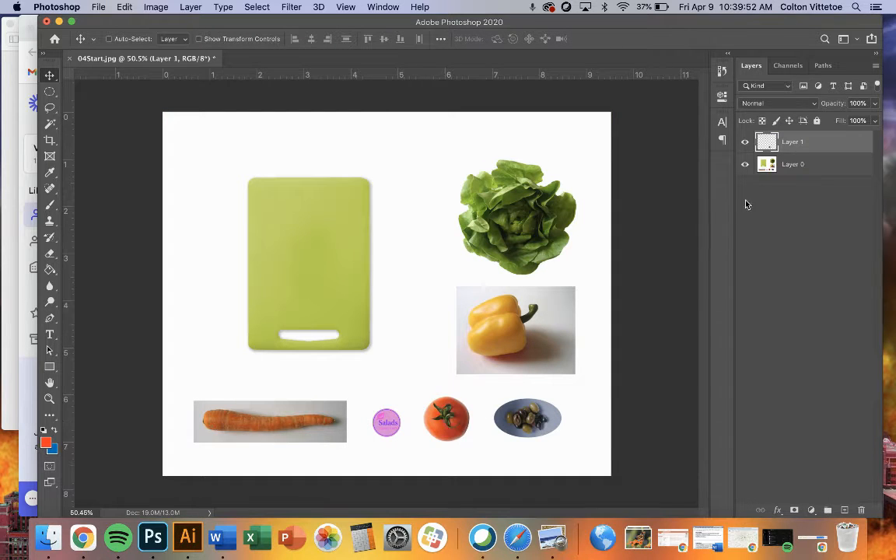
{"action": "left_click", "coordinate": [99, 8]}
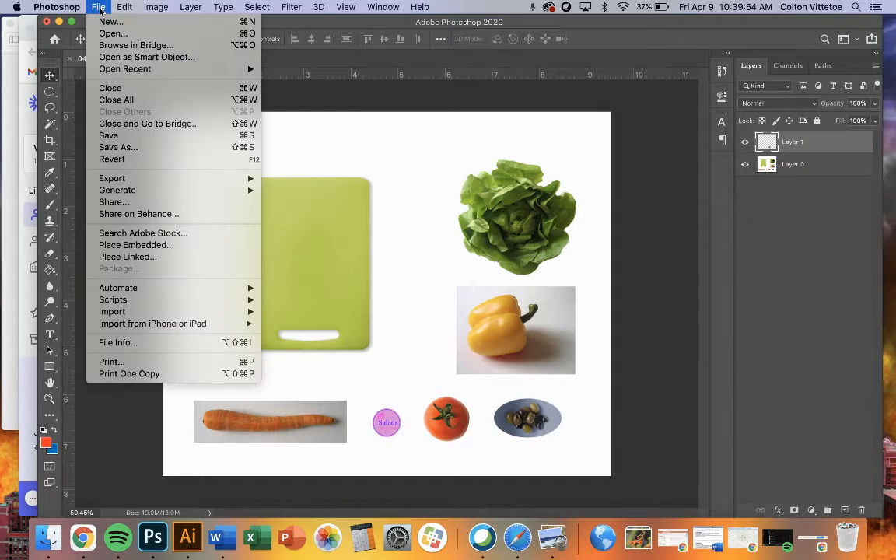
{"action": "mouse_move", "coordinate": [120, 9]}
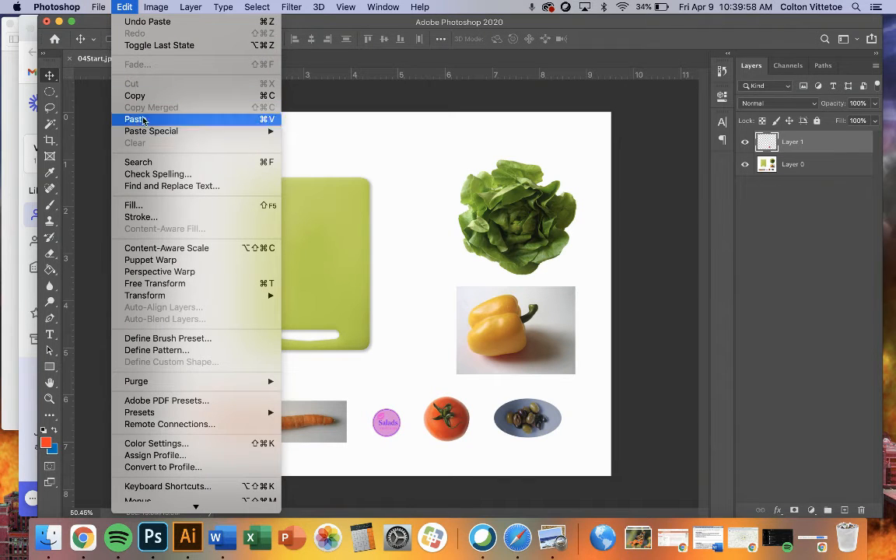
{"action": "left_click", "coordinate": [605, 235]}
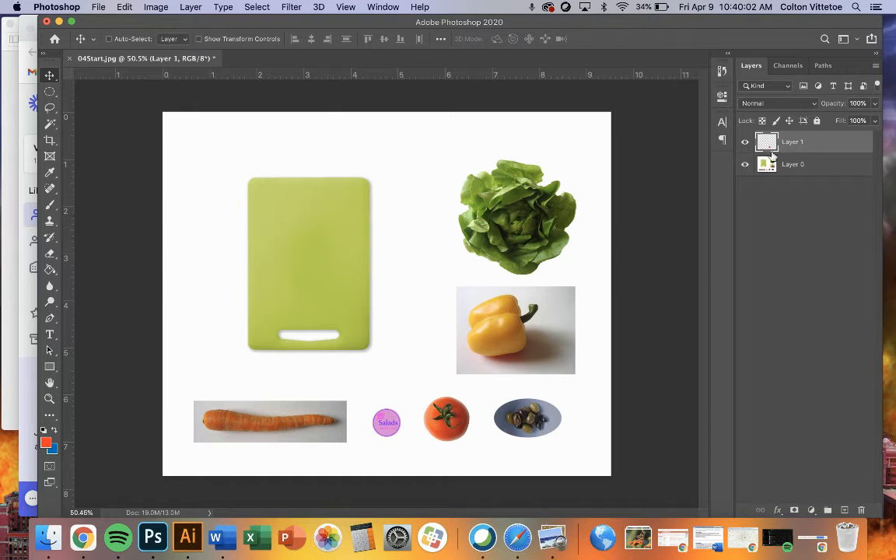
{"action": "left_click", "coordinate": [744, 166]}
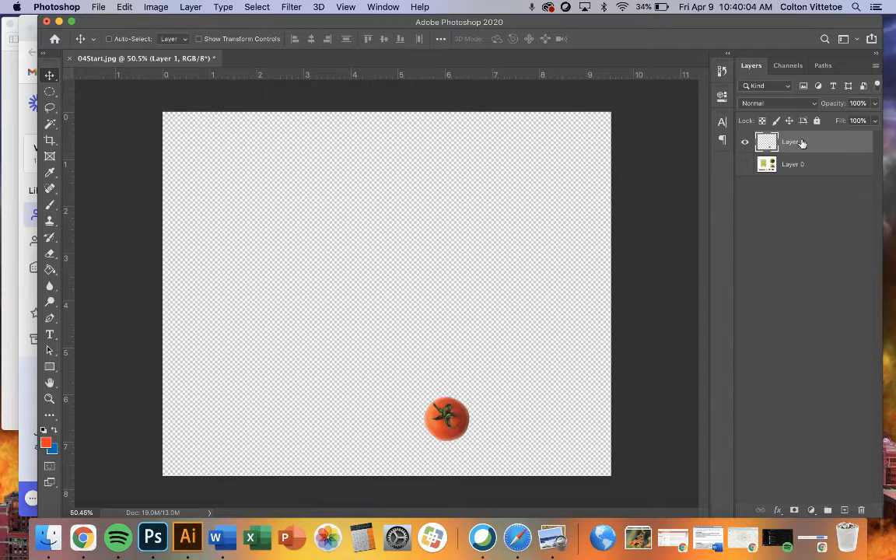
{"action": "left_click", "coordinate": [744, 165]}
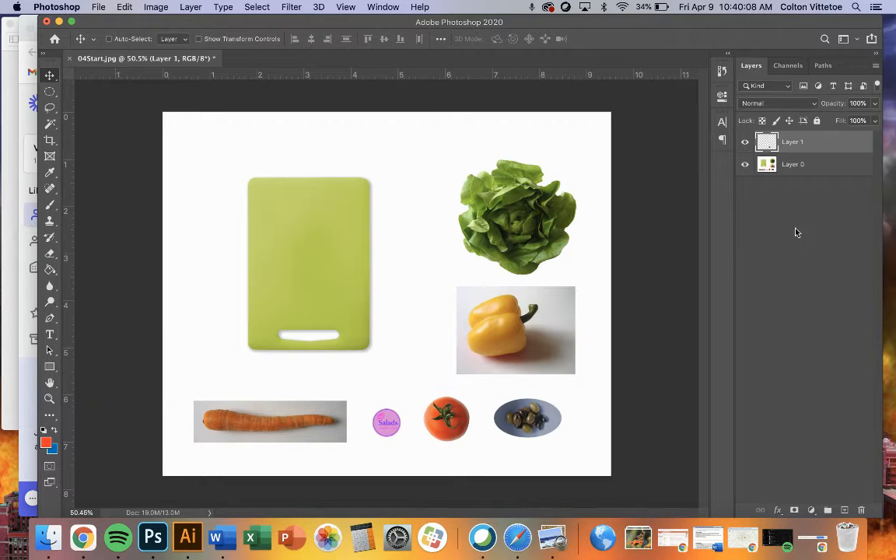
- Rename the tomato cutout's layer to Tomato
{"action": "double_click", "coordinate": [792, 143]}
{"action": "type", "text": "Tomato"}
{"action": "key", "text": "Return"}
- Consult the 04End.jpg reference and move the tomato cutout over the lower left edge of the cutting board
{"action": "left_click", "coordinate": [5, 311]}
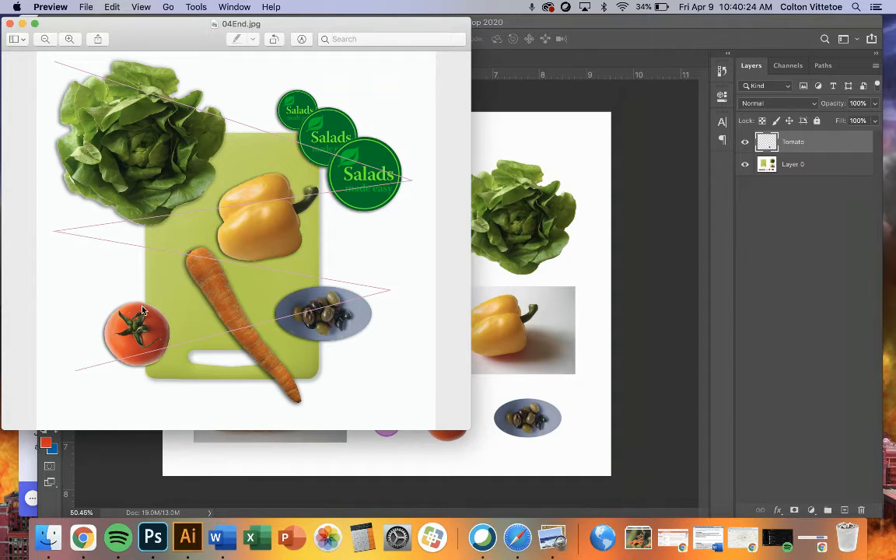
{"action": "left_click", "coordinate": [599, 340]}
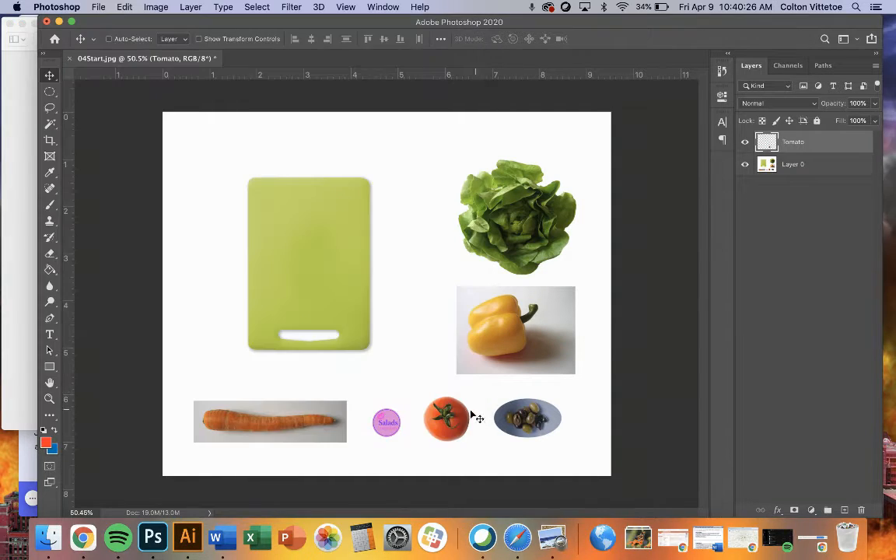
{"action": "left_click_drag", "start_coordinate": [457, 423], "coordinate": [249, 315]}
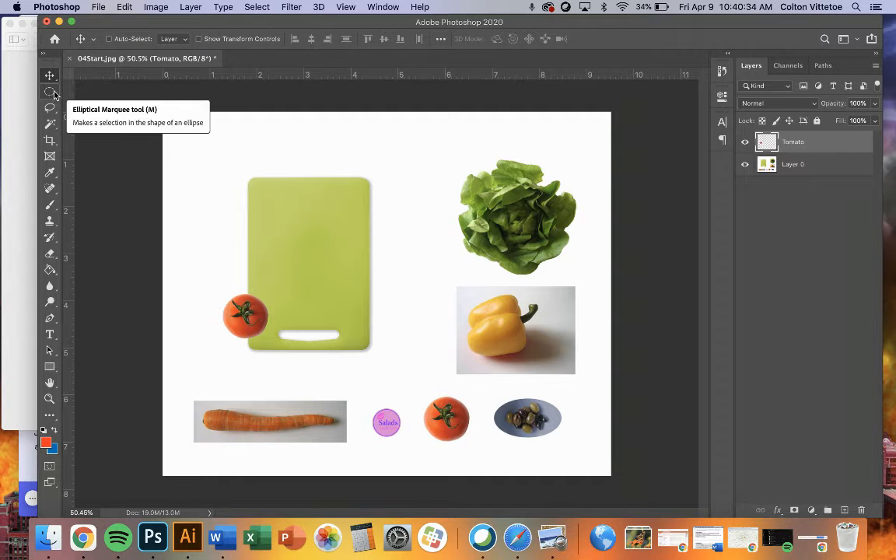
- Draw an elliptical marquee selection that tightly fits the oval dish of olives
{"action": "scroll", "coordinate": [536, 430], "scroll_direction": "up", "scroll_amount": 5}
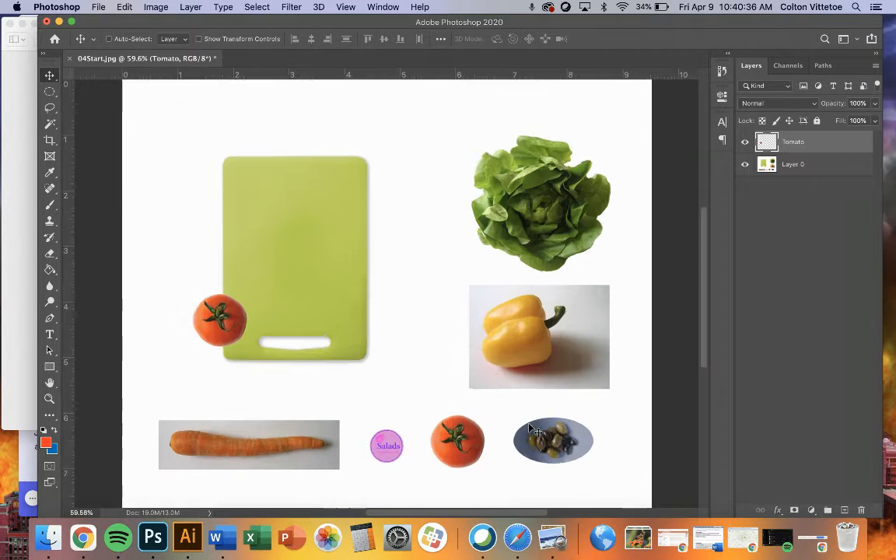
{"action": "scroll", "coordinate": [470, 427], "scroll_direction": "up", "scroll_amount": 4}
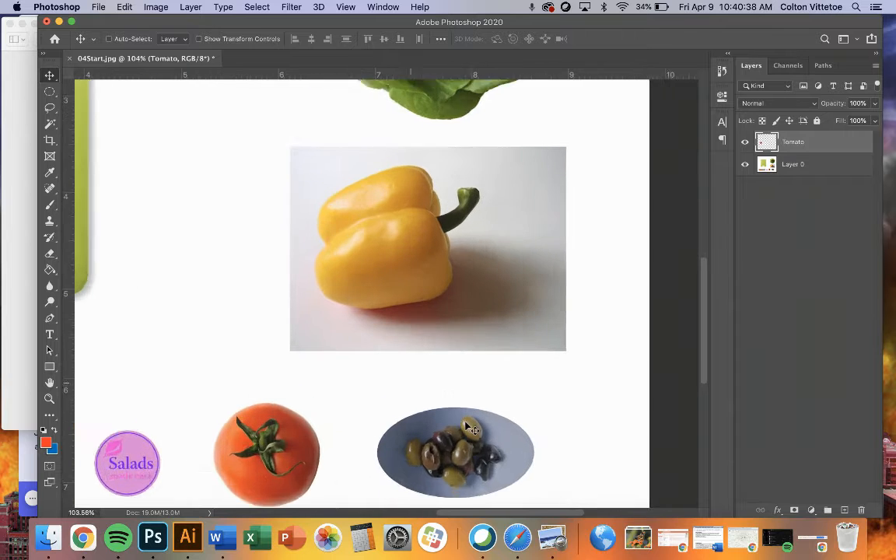
{"action": "scroll", "coordinate": [467, 427], "scroll_direction": "up", "scroll_amount": 3}
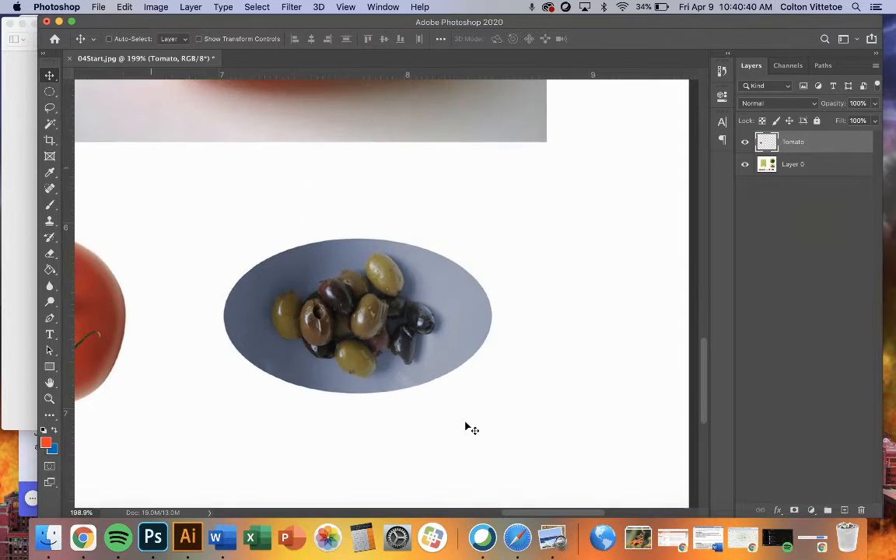
{"action": "left_click", "coordinate": [49, 91]}
{"action": "left_click_drag", "start_coordinate": [50, 91], "coordinate": [97, 102]}
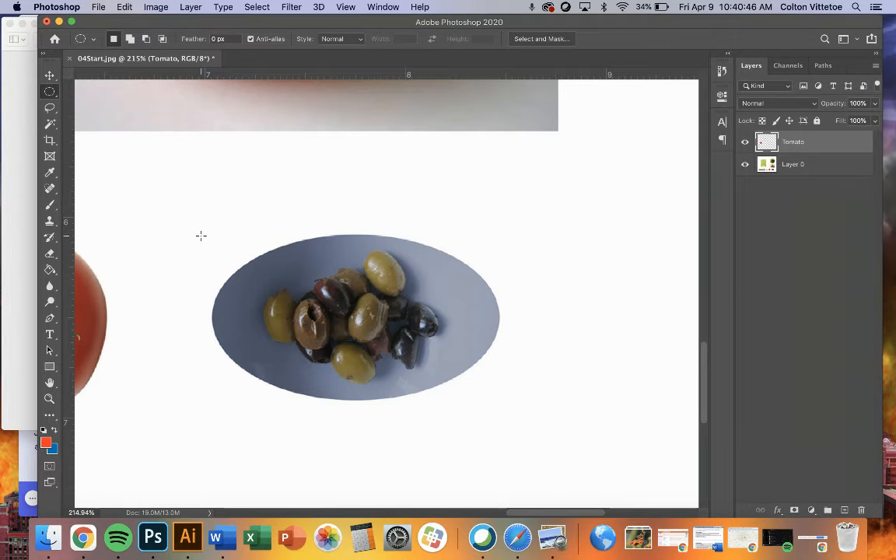
{"action": "left_click_drag", "start_coordinate": [200, 236], "coordinate": [498, 413]}
{"action": "scroll", "coordinate": [505, 434], "scroll_direction": "up", "scroll_amount": 1}
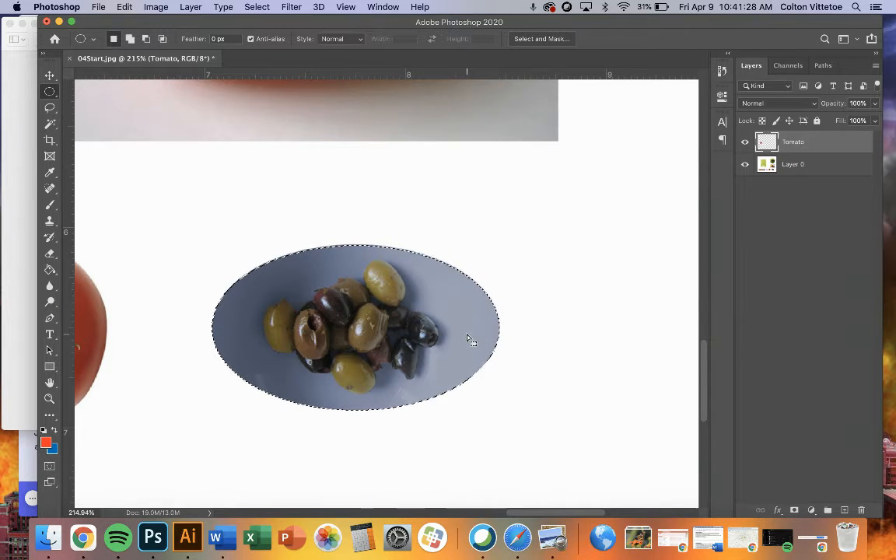
- Try to copy the selected olives from the Tomato layer and toggle Layer 0's visibility to inspect that layer's content
{"action": "key", "text": "super+c"}
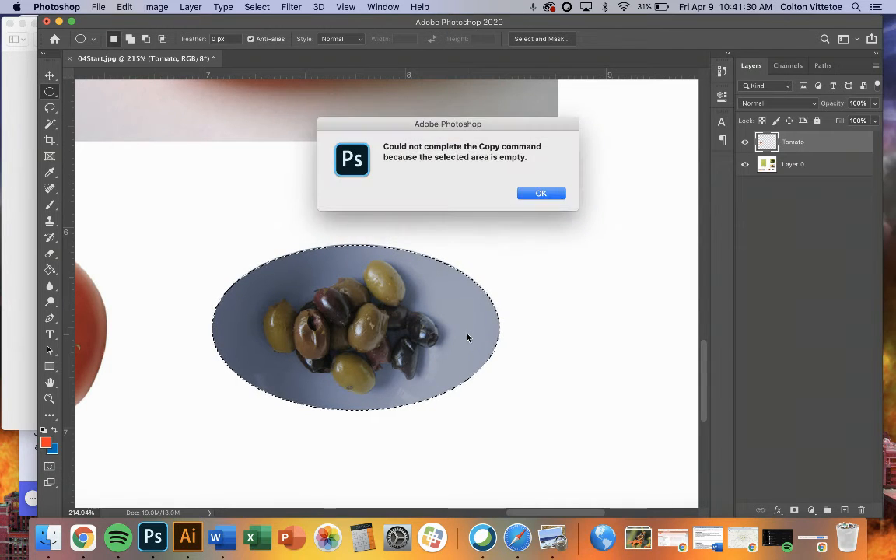
{"action": "left_click", "coordinate": [538, 195]}
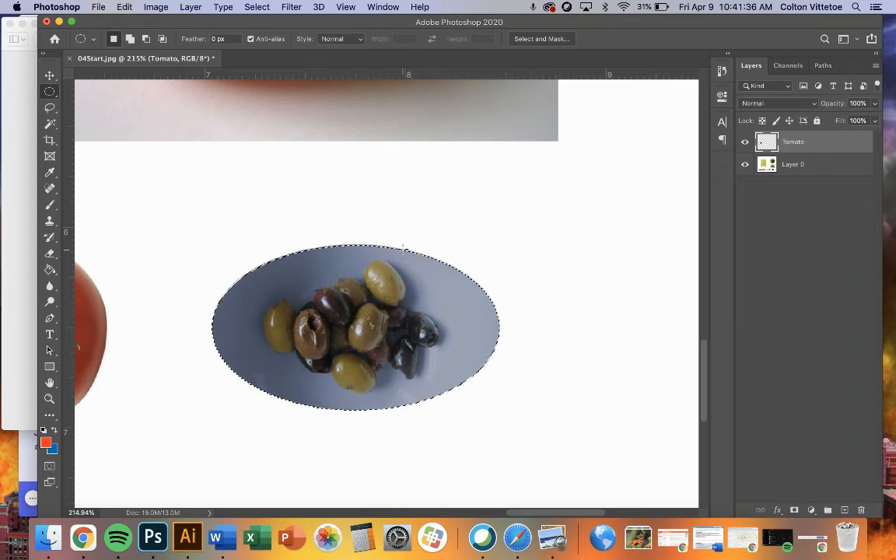
{"action": "left_click", "coordinate": [745, 164]}
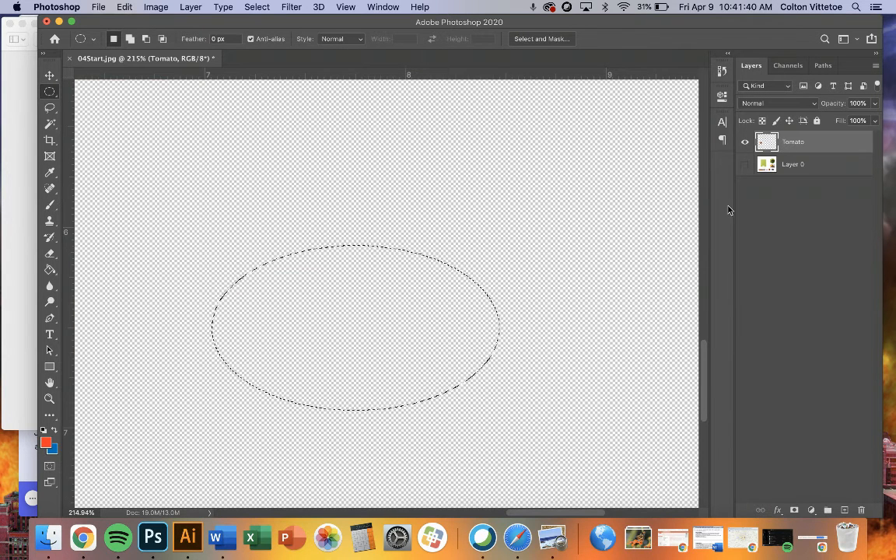
{"action": "left_click", "coordinate": [745, 164]}
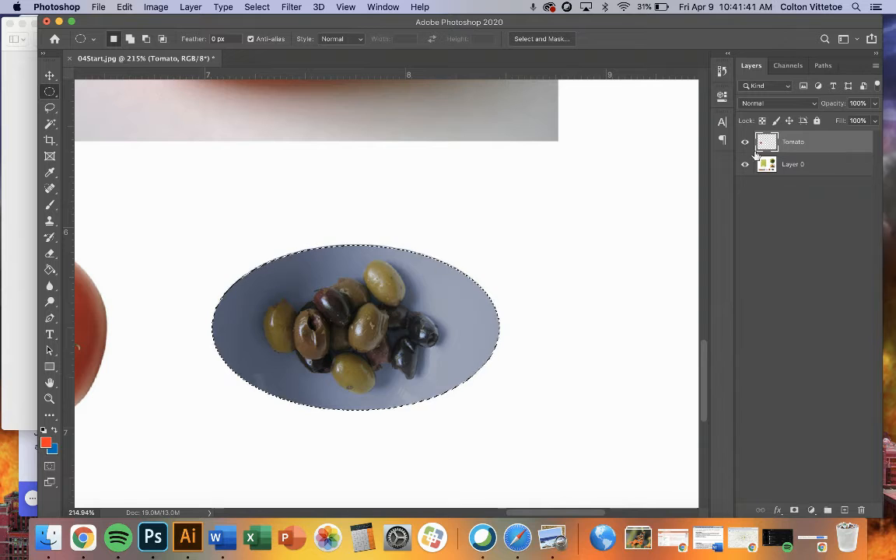
- Copy the selected olive dish from Layer 0 onto a new layer and shift the copy up and left of the original
{"action": "left_click", "coordinate": [794, 168]}
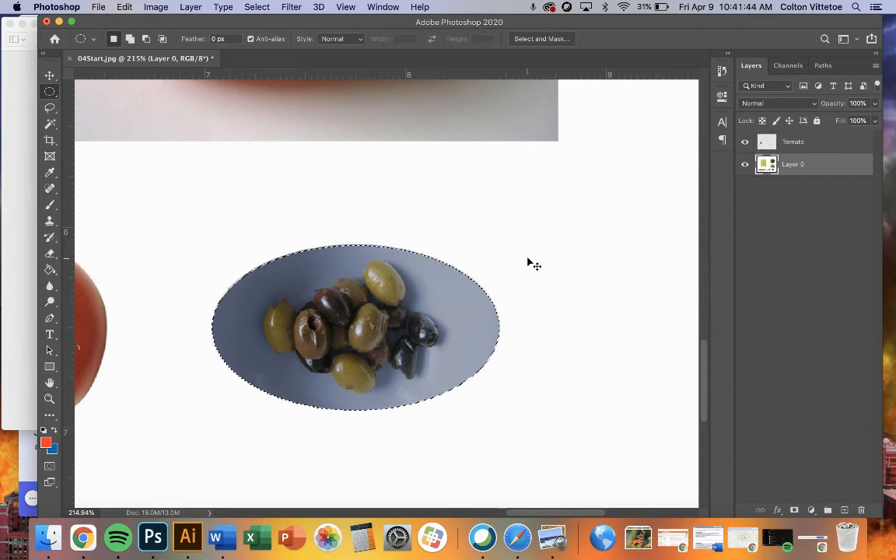
{"action": "key", "text": "super+j"}
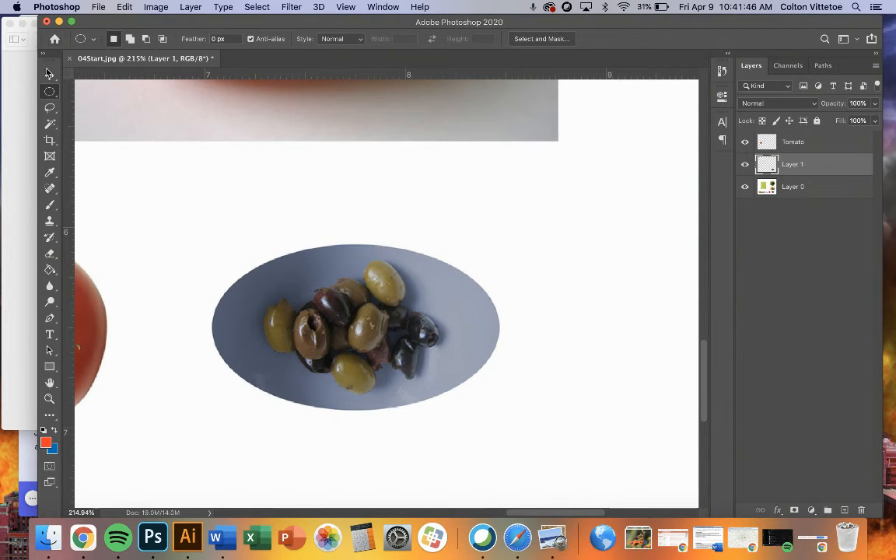
{"action": "key", "text": "v"}
{"action": "left_click_drag", "start_coordinate": [363, 315], "coordinate": [295, 245]}
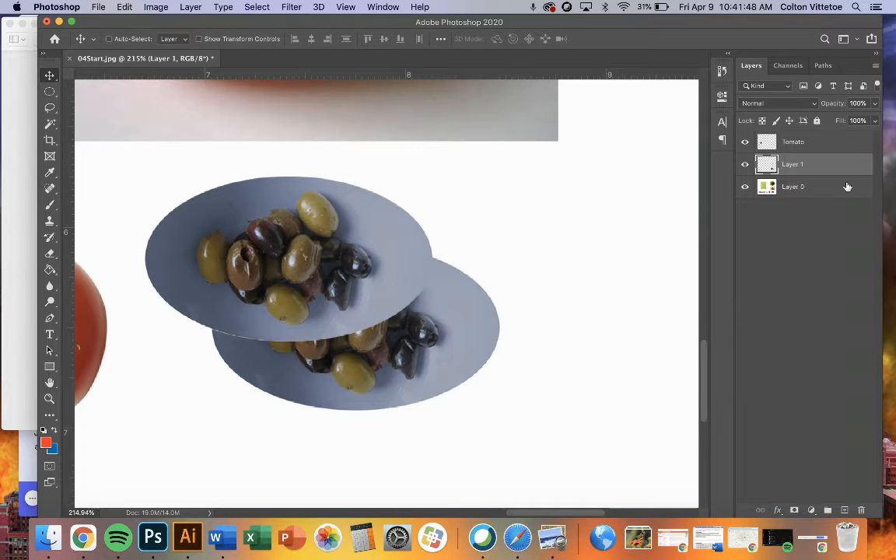
- Rename the olive dish's new layer to Olives
{"action": "double_click", "coordinate": [792, 166]}
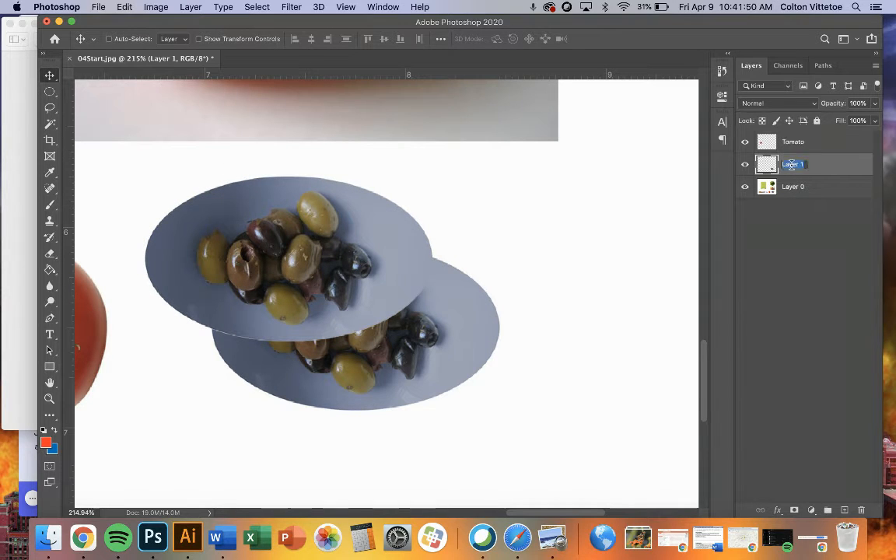
{"action": "type", "text": "Olives"}
{"action": "key", "text": "Return"}
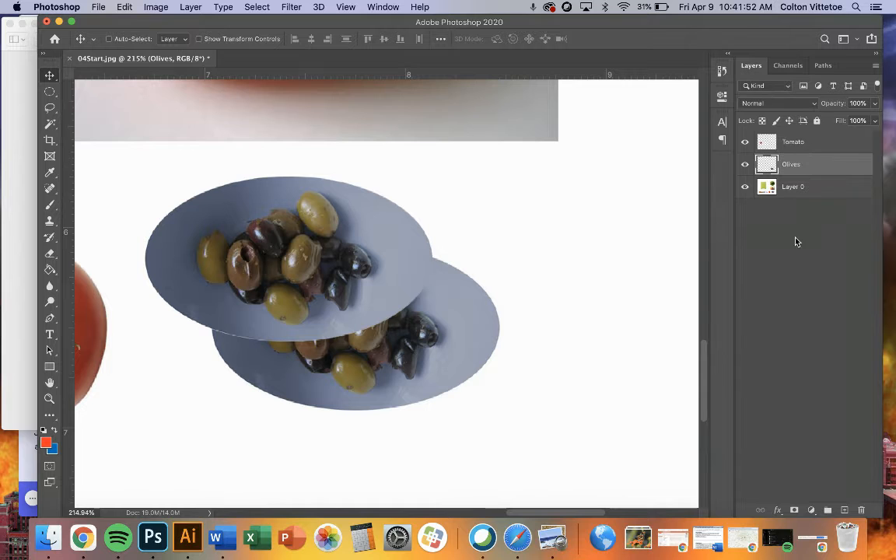
- Check the reference composition and move the olive dish cutout over the lower right edge of the cutting board
{"action": "key", "text": "super+0"}
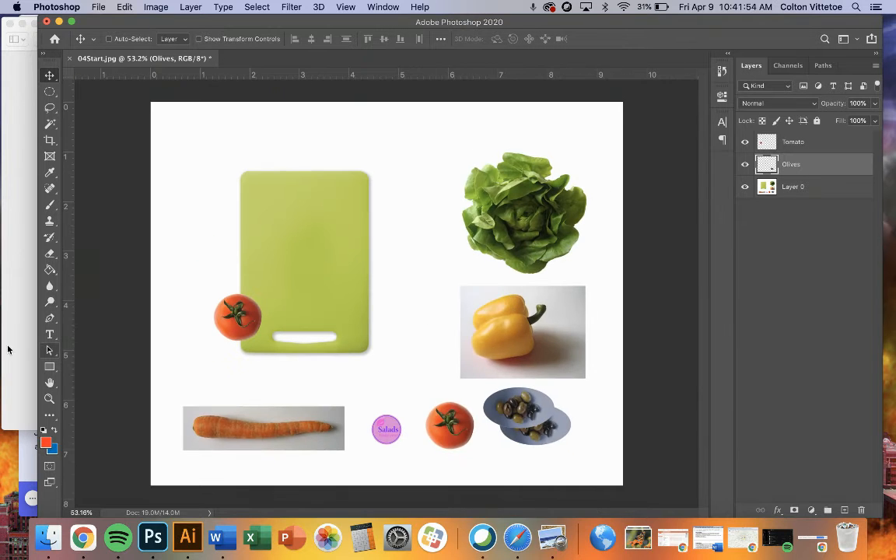
{"action": "left_click", "coordinate": [3, 352]}
{"action": "left_click", "coordinate": [611, 330]}
{"action": "left_click_drag", "start_coordinate": [531, 416], "coordinate": [379, 309]}
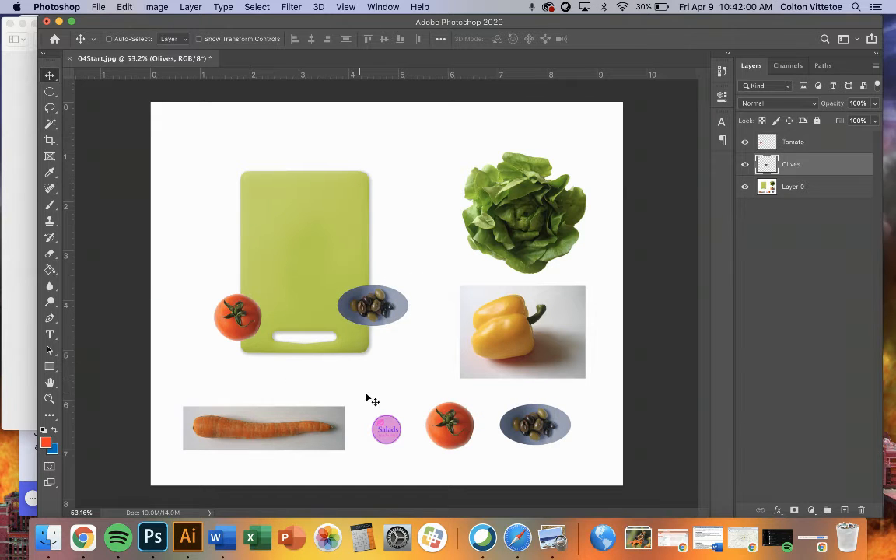
- Trace the carrot's outline freehand with the Lasso tool, ending with a stray loop past its thick left end
{"action": "scroll", "coordinate": [262, 430], "scroll_direction": "up", "scroll_amount": 5}
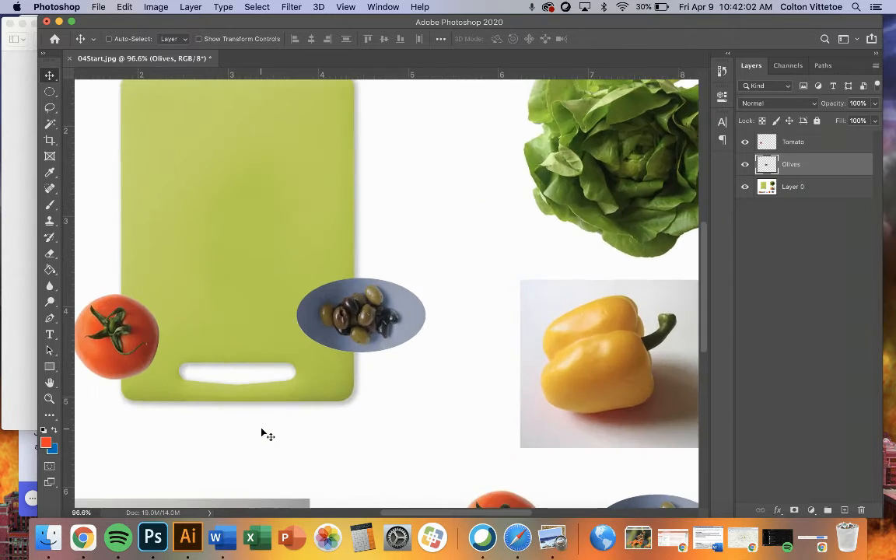
{"action": "scroll", "coordinate": [262, 430], "scroll_direction": "down", "scroll_amount": 5}
{"action": "scroll", "coordinate": [261, 430], "scroll_direction": "left", "scroll_amount": 4}
{"action": "scroll", "coordinate": [262, 430], "scroll_direction": "up", "scroll_amount": 1}
{"action": "scroll", "coordinate": [262, 430], "scroll_direction": "right", "scroll_amount": 2}
{"action": "scroll", "coordinate": [262, 430], "scroll_direction": "up", "scroll_amount": 5}
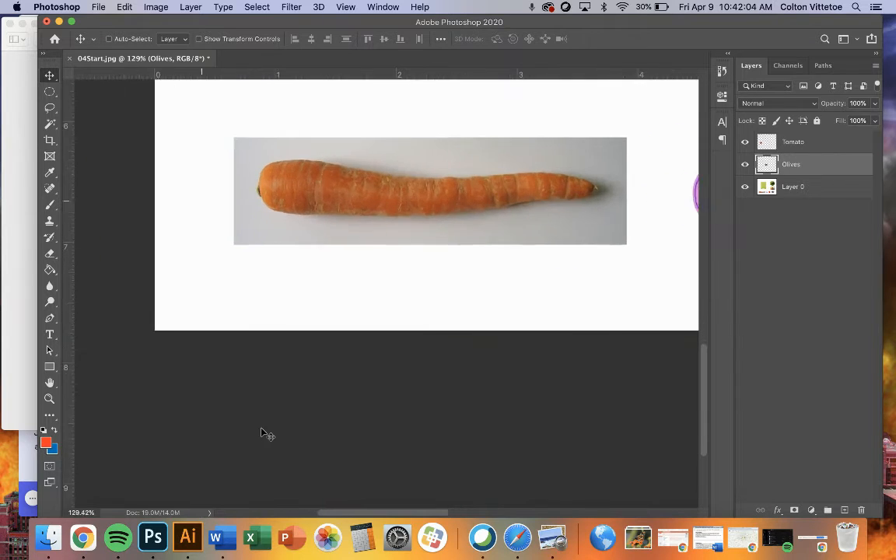
{"action": "scroll", "coordinate": [263, 431], "scroll_direction": "up", "scroll_amount": 3}
{"action": "scroll", "coordinate": [262, 430], "scroll_direction": "right", "scroll_amount": 1}
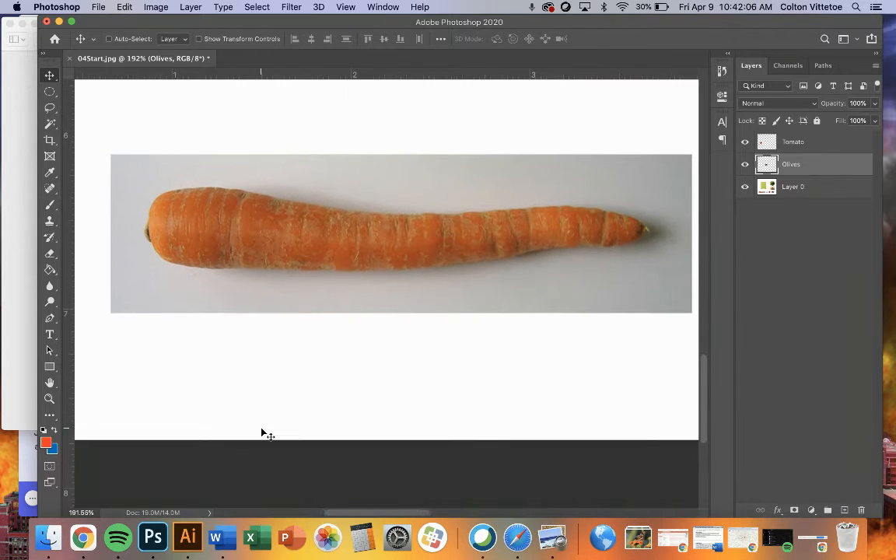
{"action": "left_click", "coordinate": [50, 109]}
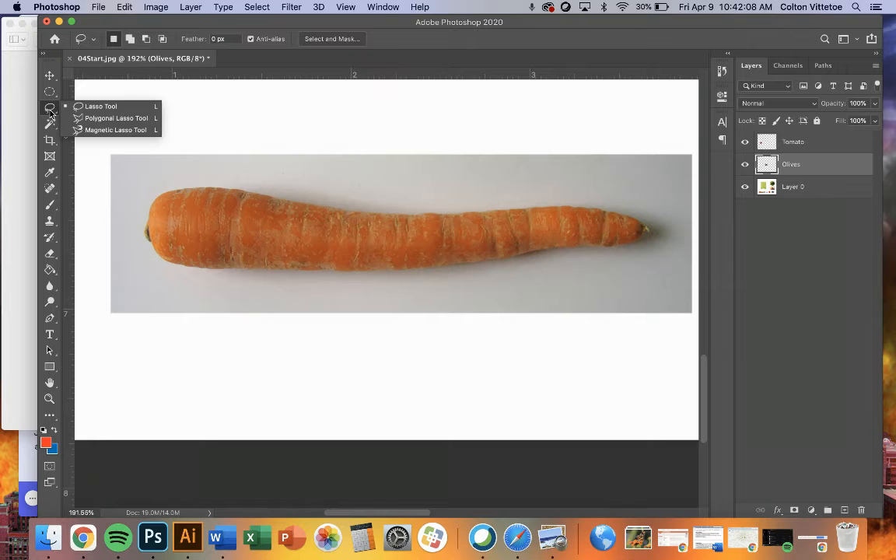
{"action": "left_click", "coordinate": [77, 109]}
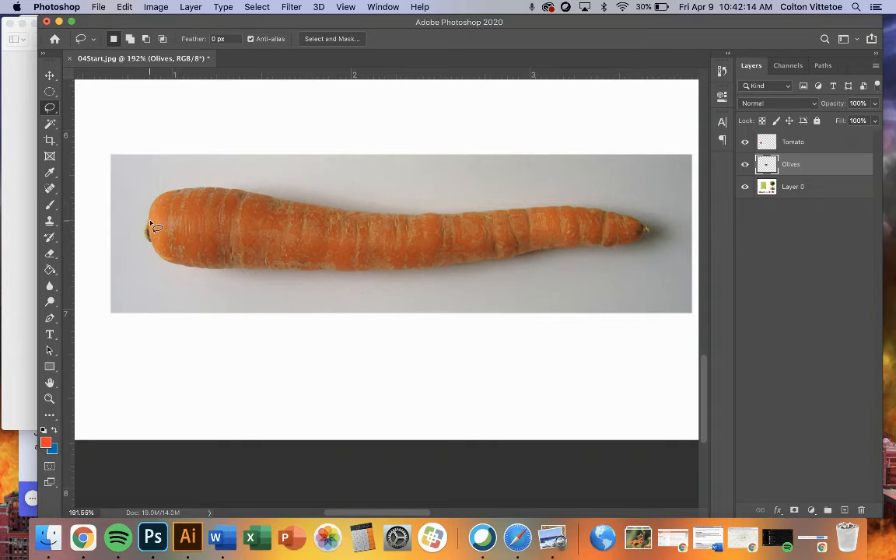
{"action": "mouse_move", "coordinate": [149, 211]}
{"action": "left_mouse_down"}
{"action": "mouse_move", "coordinate": [166, 193]}
{"action": "mouse_move", "coordinate": [201, 189]}
{"action": "mouse_move", "coordinate": [393, 217]}
{"action": "mouse_move", "coordinate": [567, 209]}
{"action": "mouse_move", "coordinate": [641, 230]}
{"action": "mouse_move", "coordinate": [641, 240]}
{"action": "mouse_move", "coordinate": [609, 248]}
{"action": "mouse_move", "coordinate": [395, 272]}
{"action": "mouse_move", "coordinate": [289, 273]}
{"action": "left_mouse_up"}
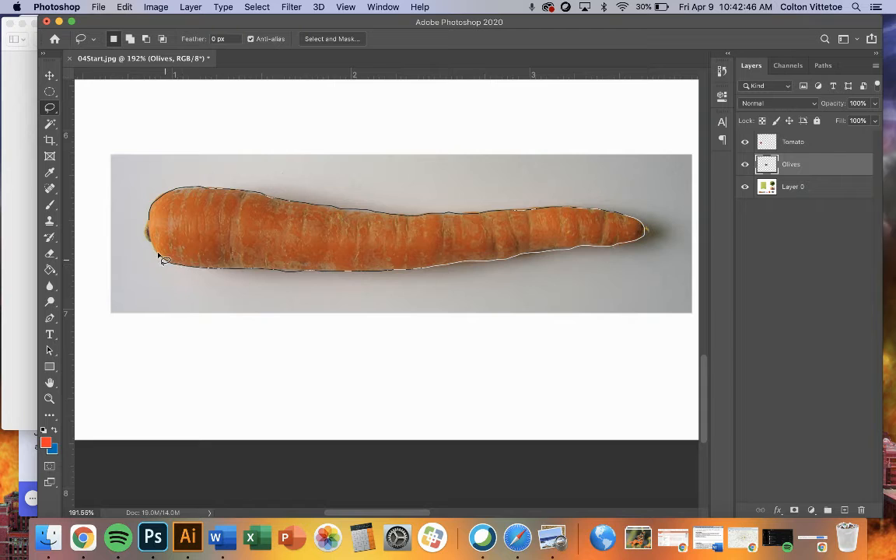
{"action": "mouse_move", "coordinate": [159, 254]}
{"action": "left_mouse_down"}
{"action": "mouse_move", "coordinate": [110, 238]}
{"action": "mouse_move", "coordinate": [95, 211]}
{"action": "mouse_move", "coordinate": [165, 224]}
{"action": "left_mouse_up"}
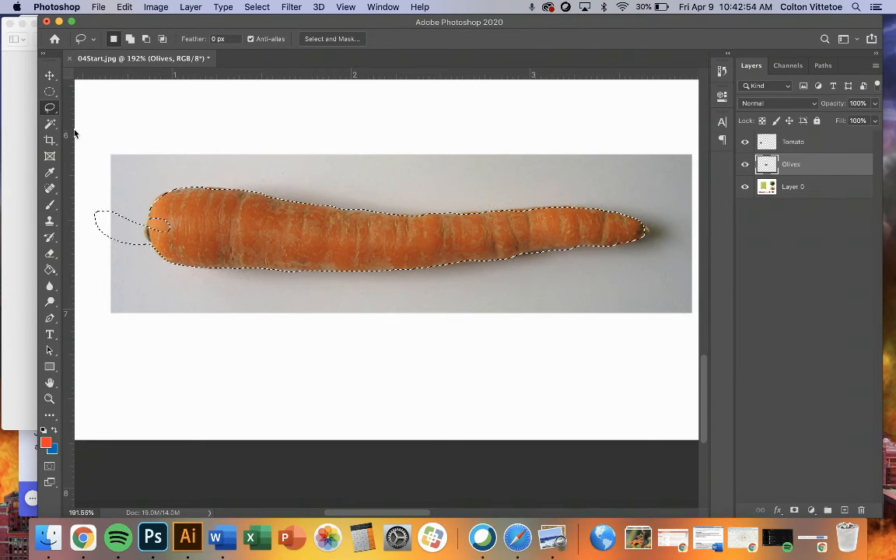
- Subtract the stray loop beyond the carrot's thick end from the lasso selection and add the missing notch inside that end
{"action": "key", "text": "shift"}
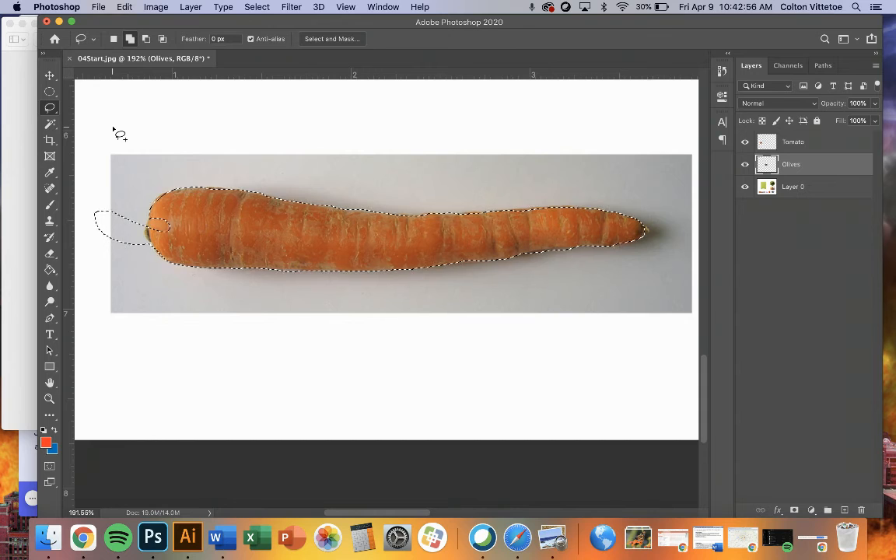
{"action": "key", "text": "alt"}
{"action": "key", "text": "alt"}
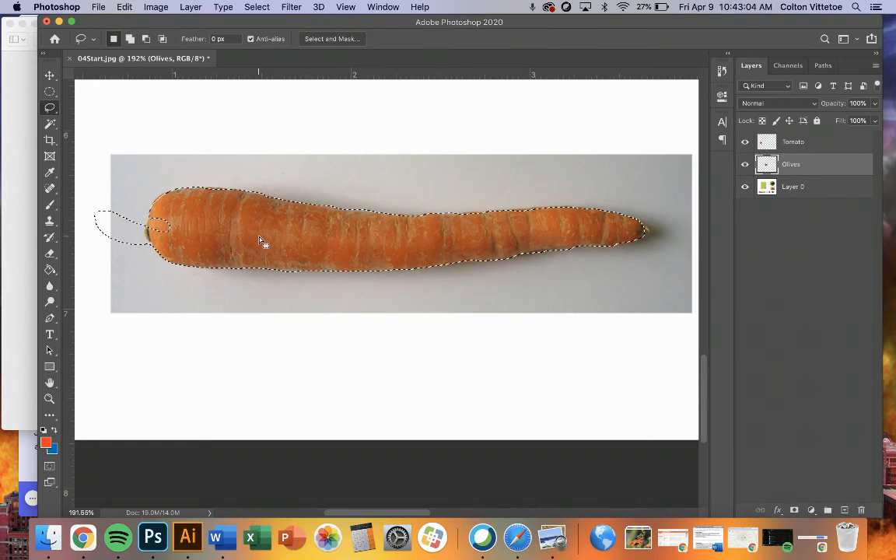
{"action": "key", "text": "alt"}
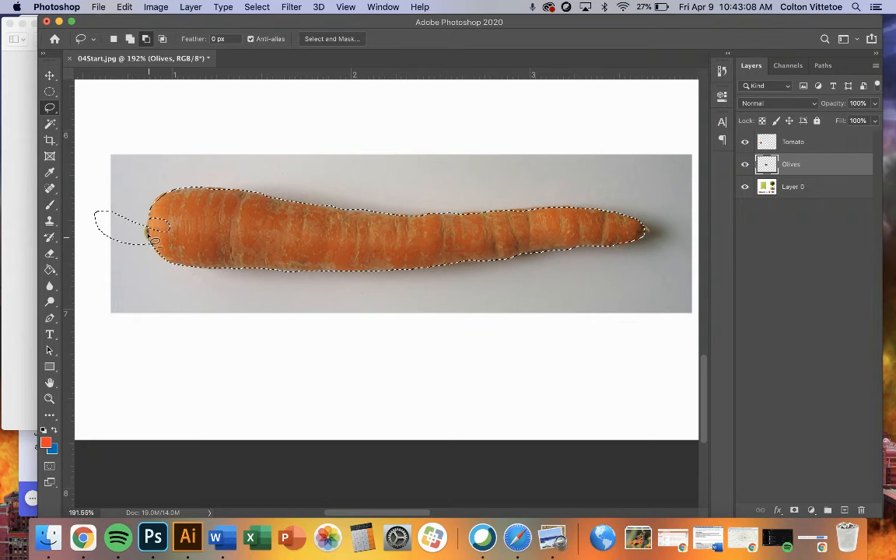
{"action": "mouse_move", "coordinate": [148, 228]}
{"action": "left_mouse_down"}
{"action": "mouse_move", "coordinate": [101, 200]}
{"action": "mouse_move", "coordinate": [92, 207]}
{"action": "mouse_move", "coordinate": [92, 241]}
{"action": "mouse_move", "coordinate": [143, 257]}
{"action": "left_mouse_up"}
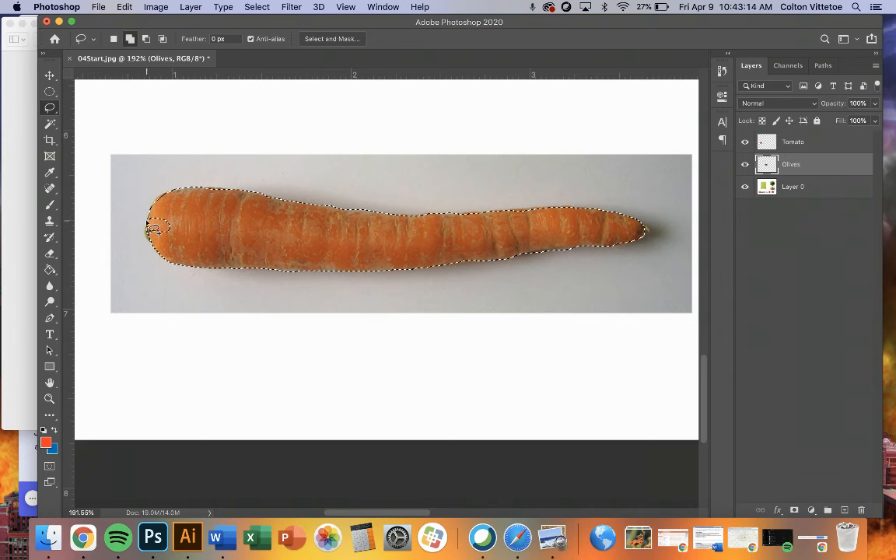
{"action": "mouse_move", "coordinate": [146, 226]}
{"action": "left_mouse_down"}
{"action": "mouse_move", "coordinate": [159, 236]}
{"action": "mouse_move", "coordinate": [175, 212]}
{"action": "mouse_move", "coordinate": [163, 208]}
{"action": "left_mouse_up"}
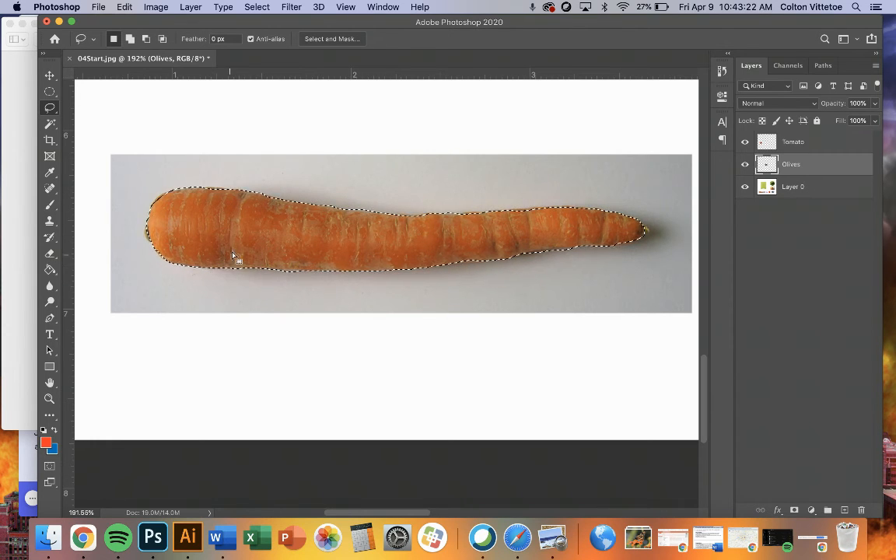
- Check the carrot's placement in the 04End.jpg reference and copy the selected carrot from Layer 0 onto a new layer
{"action": "scroll", "coordinate": [261, 233], "scroll_direction": "down", "scroll_amount": 4}
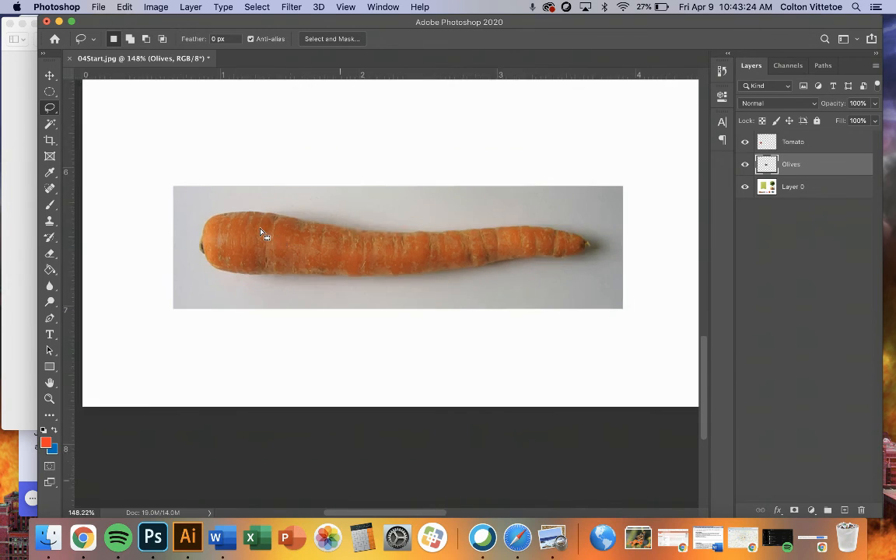
{"action": "scroll", "coordinate": [261, 234], "scroll_direction": "down", "scroll_amount": 3}
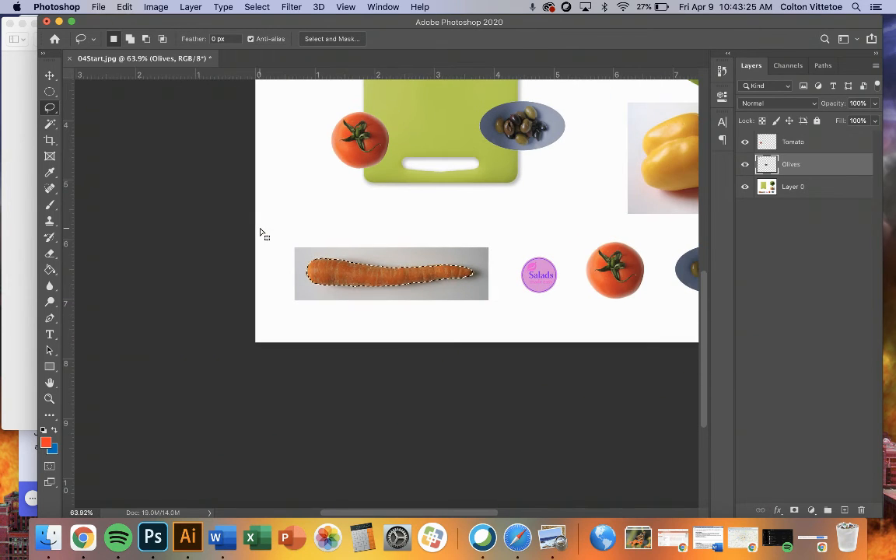
{"action": "left_click", "coordinate": [18, 249]}
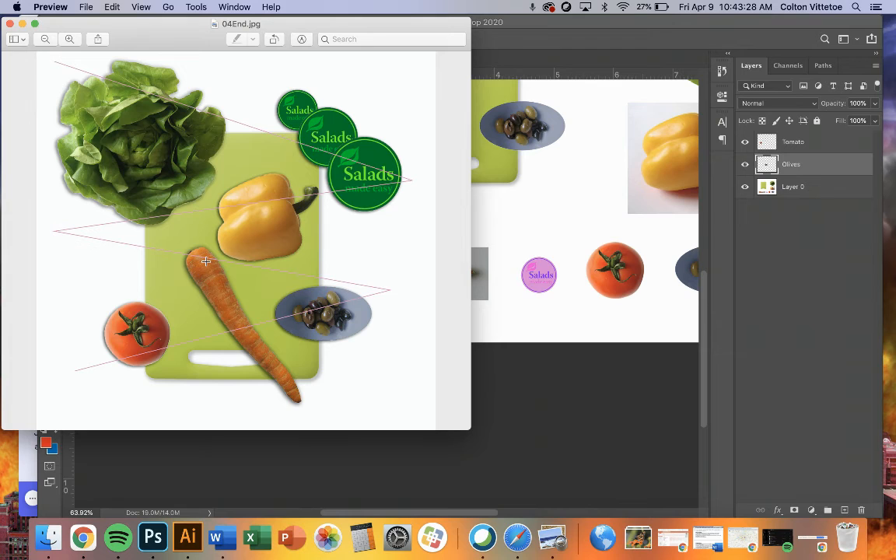
{"action": "left_click", "coordinate": [509, 203]}
{"action": "scroll", "coordinate": [451, 219], "scroll_direction": "up", "scroll_amount": 3}
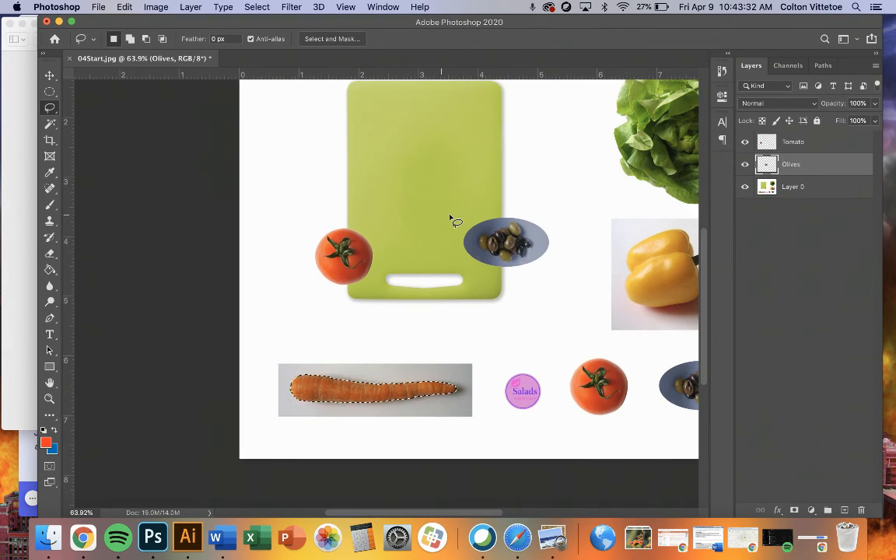
{"action": "left_click", "coordinate": [793, 189]}
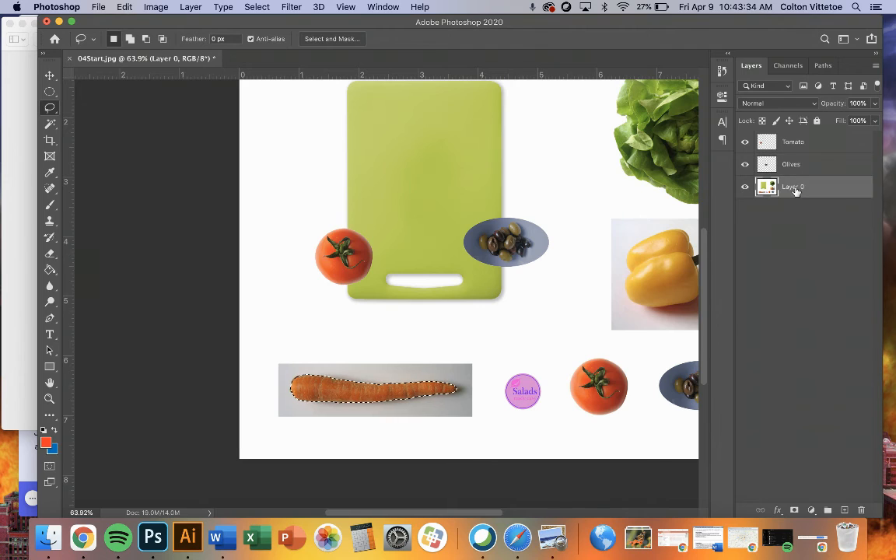
{"action": "key", "text": "super+j"}
- Rename the carrot's new layer to Carrot
{"action": "double_click", "coordinate": [793, 187]}
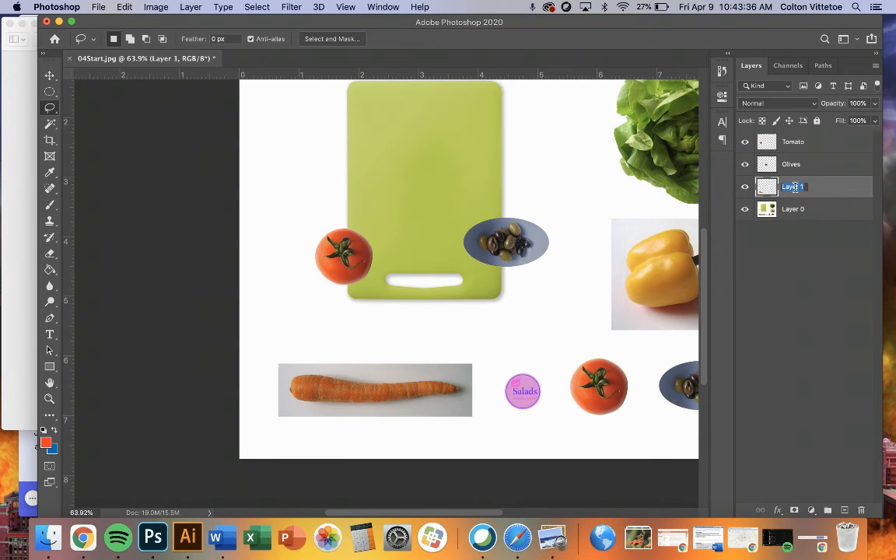
{"action": "type", "text": "Carrot"}
{"action": "key", "text": "Return"}
- Move the carrot cutout onto the cutting board and rotate it about 52 degrees clockwise, its tip just past the board's lower edge
{"action": "left_click", "coordinate": [50, 75]}
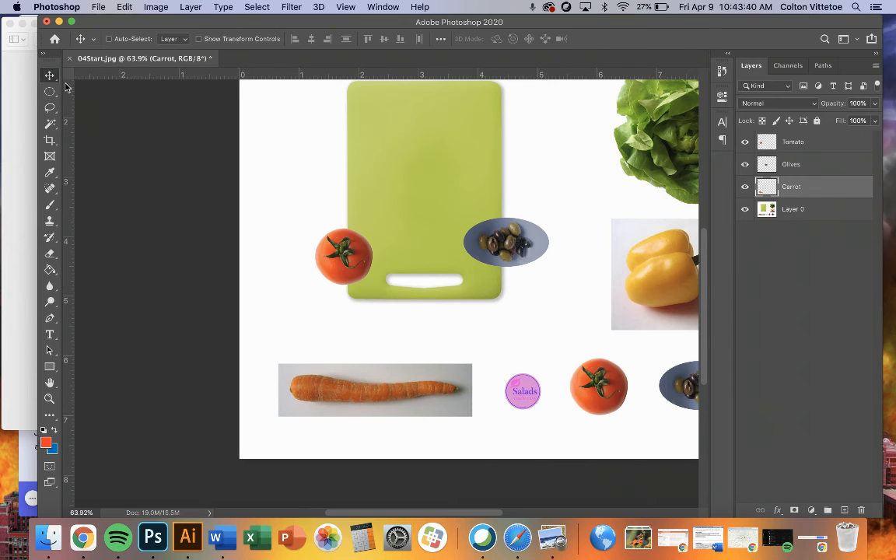
{"action": "left_click_drag", "start_coordinate": [321, 380], "coordinate": [374, 215]}
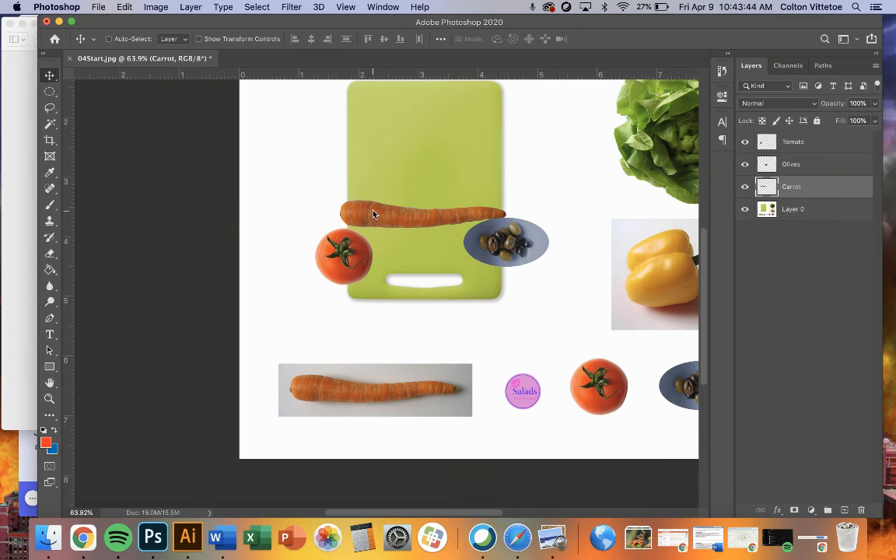
{"action": "left_click", "coordinate": [125, 8]}
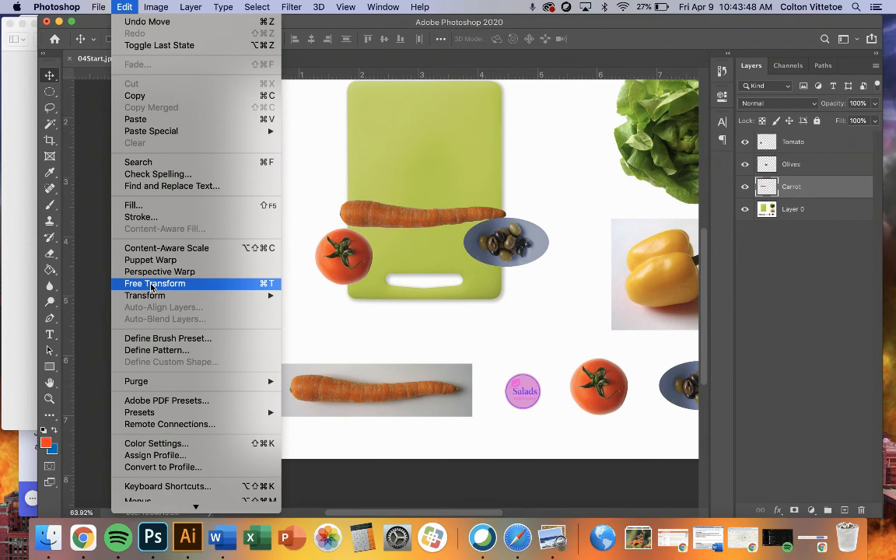
{"action": "left_click", "coordinate": [274, 286]}
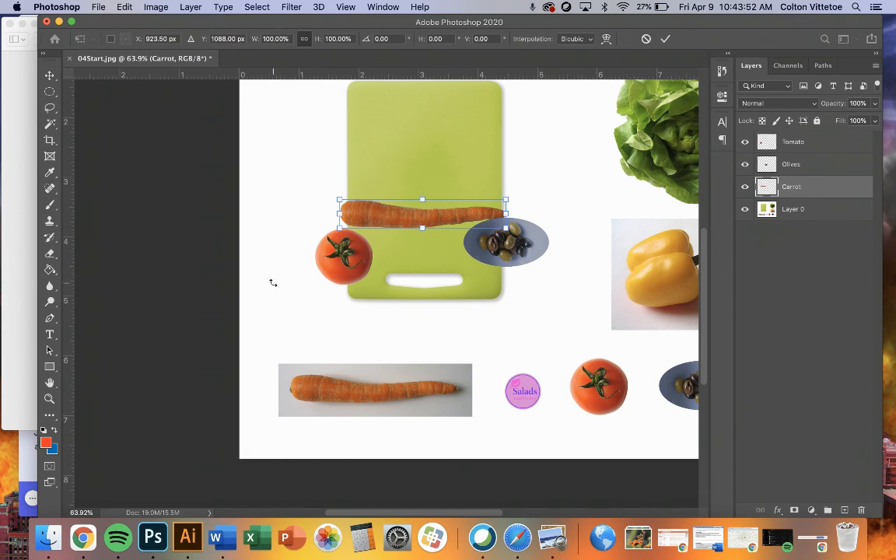
{"action": "left_click_drag", "start_coordinate": [516, 188], "coordinate": [498, 246]}
{"action": "left_click_drag", "start_coordinate": [409, 199], "coordinate": [404, 233]}
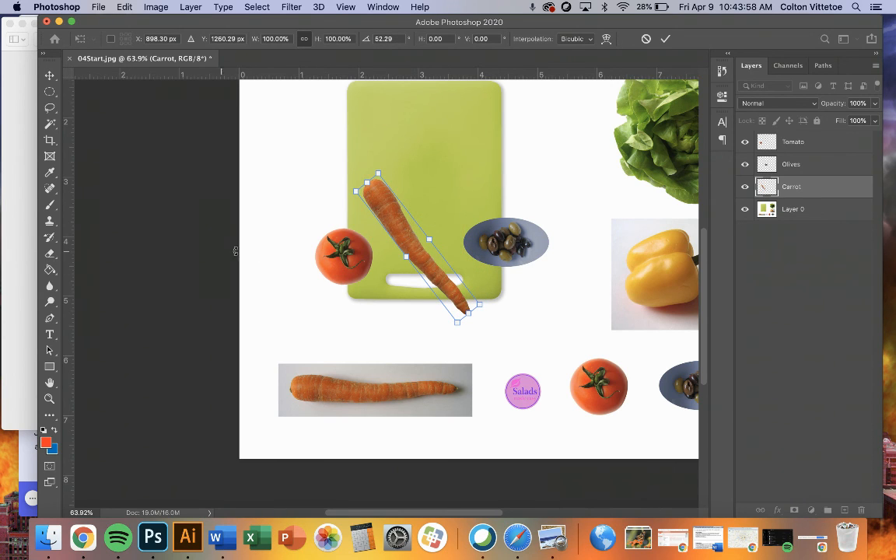
{"action": "left_click", "coordinate": [665, 39]}
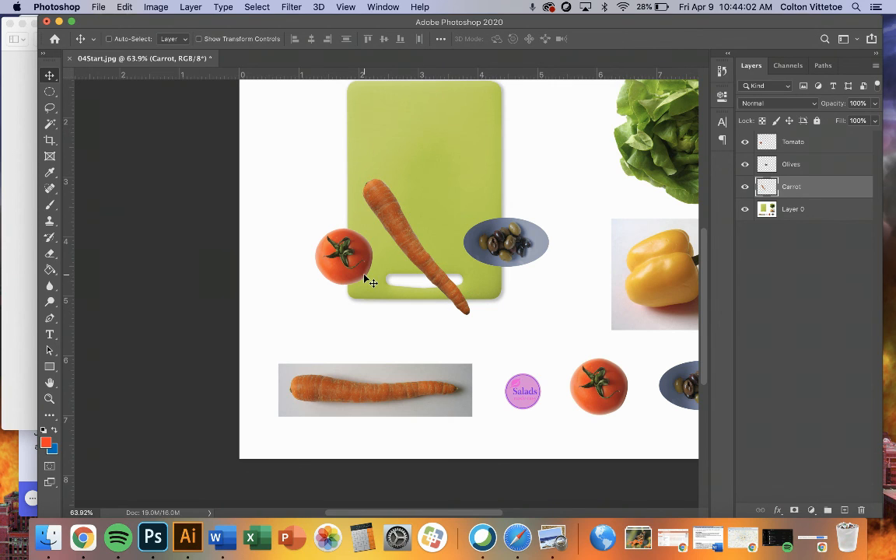
{"action": "scroll", "coordinate": [514, 288], "scroll_direction": "right", "scroll_amount": 5}
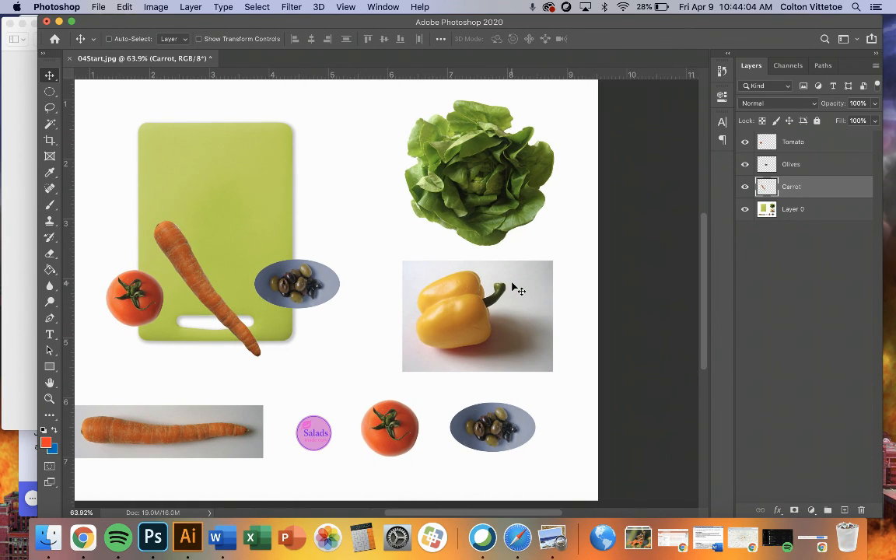
{"action": "scroll", "coordinate": [513, 289], "scroll_direction": "up", "scroll_amount": 3}
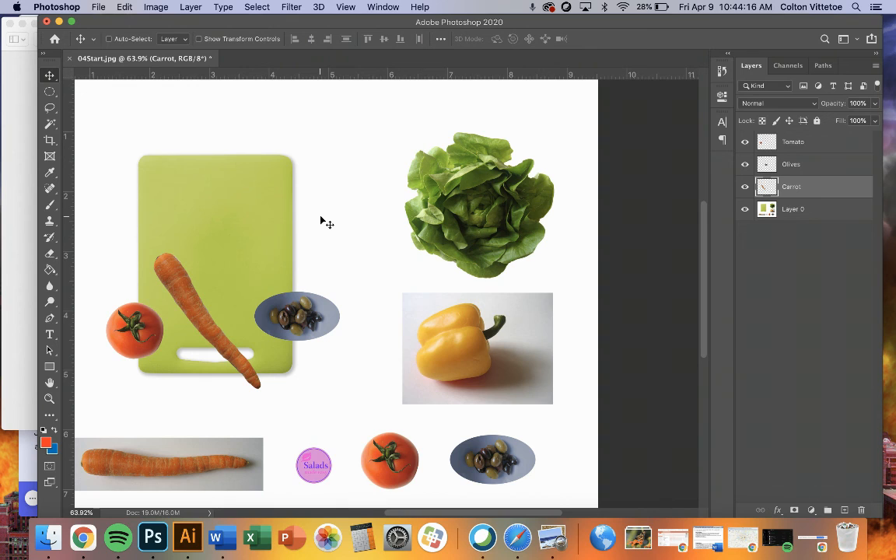
{"action": "left_click", "coordinate": [24, 458]}
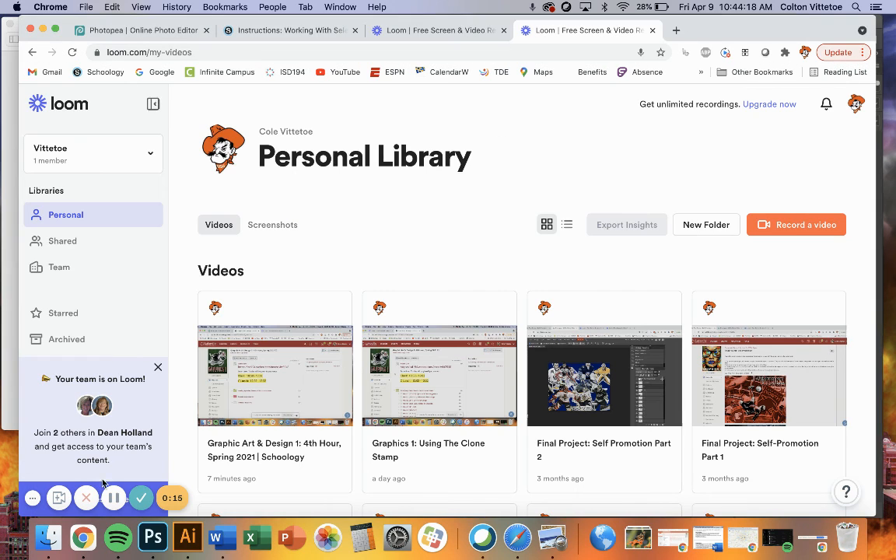